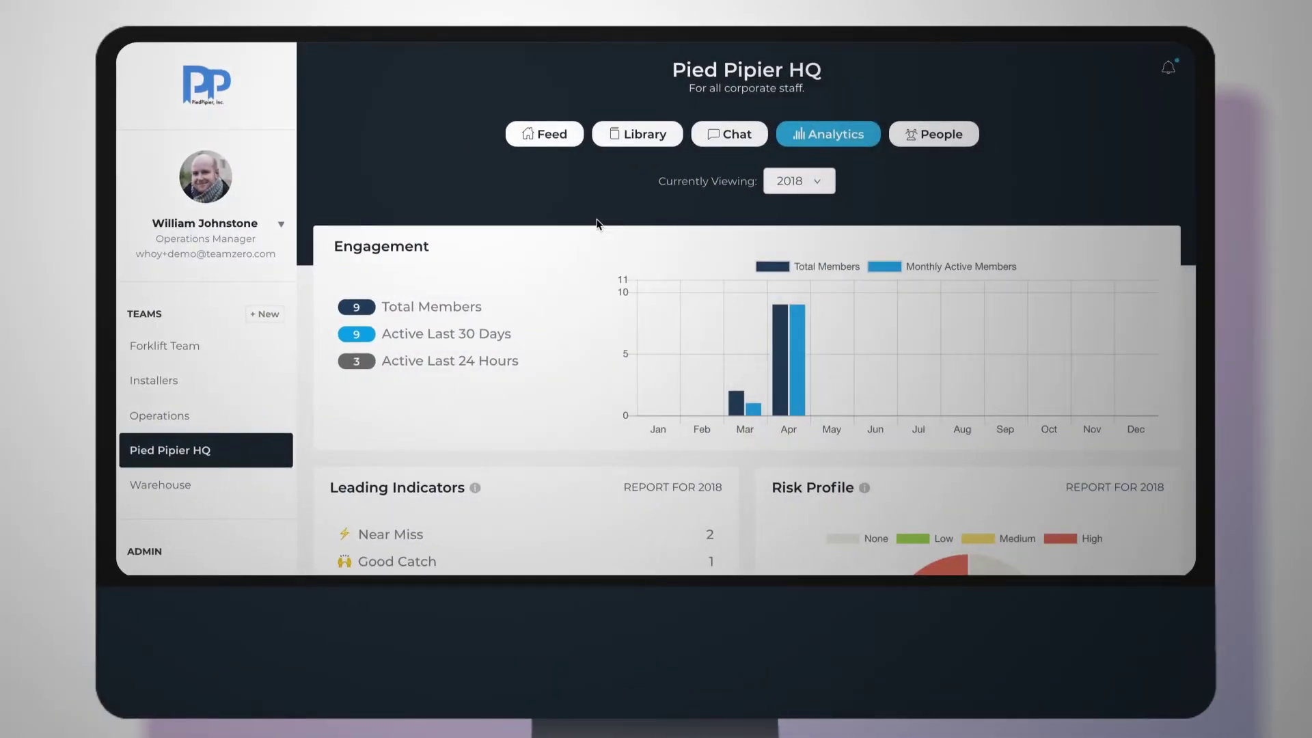
scroll(594, 345, down, 3)
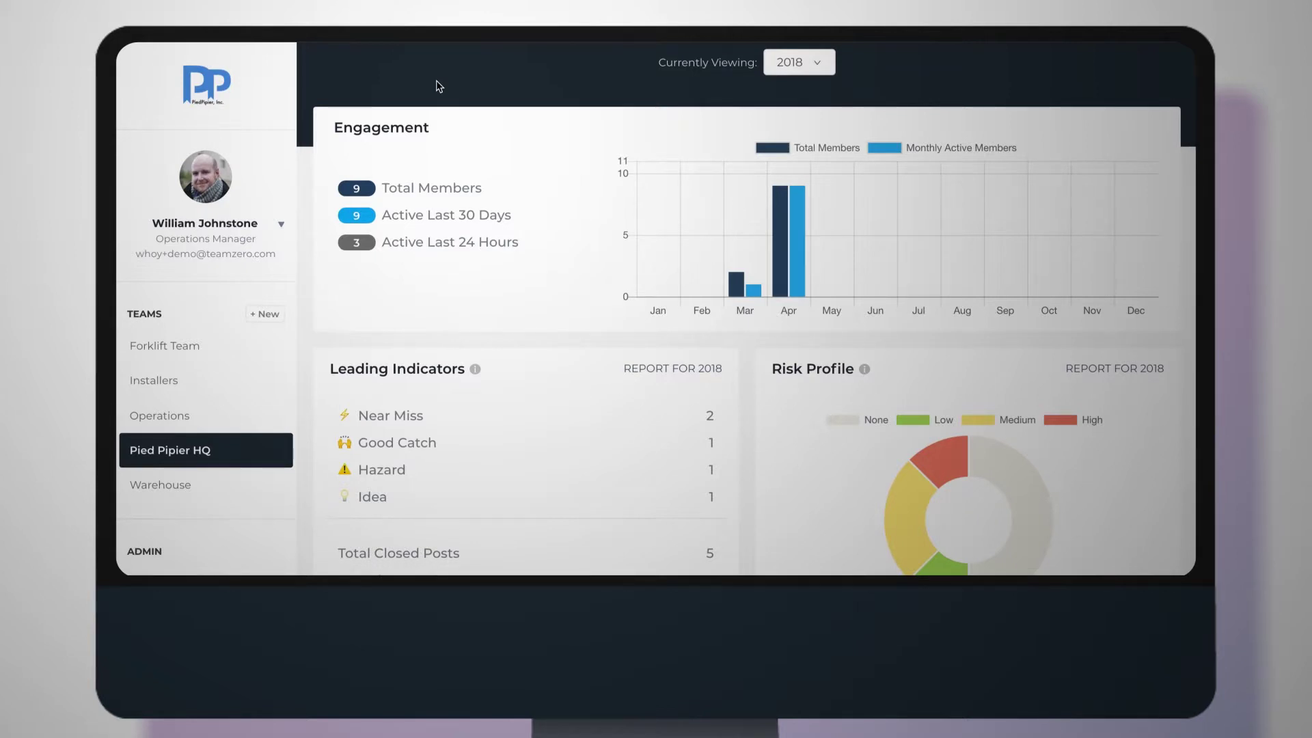
scroll(579, 387, down, 2)
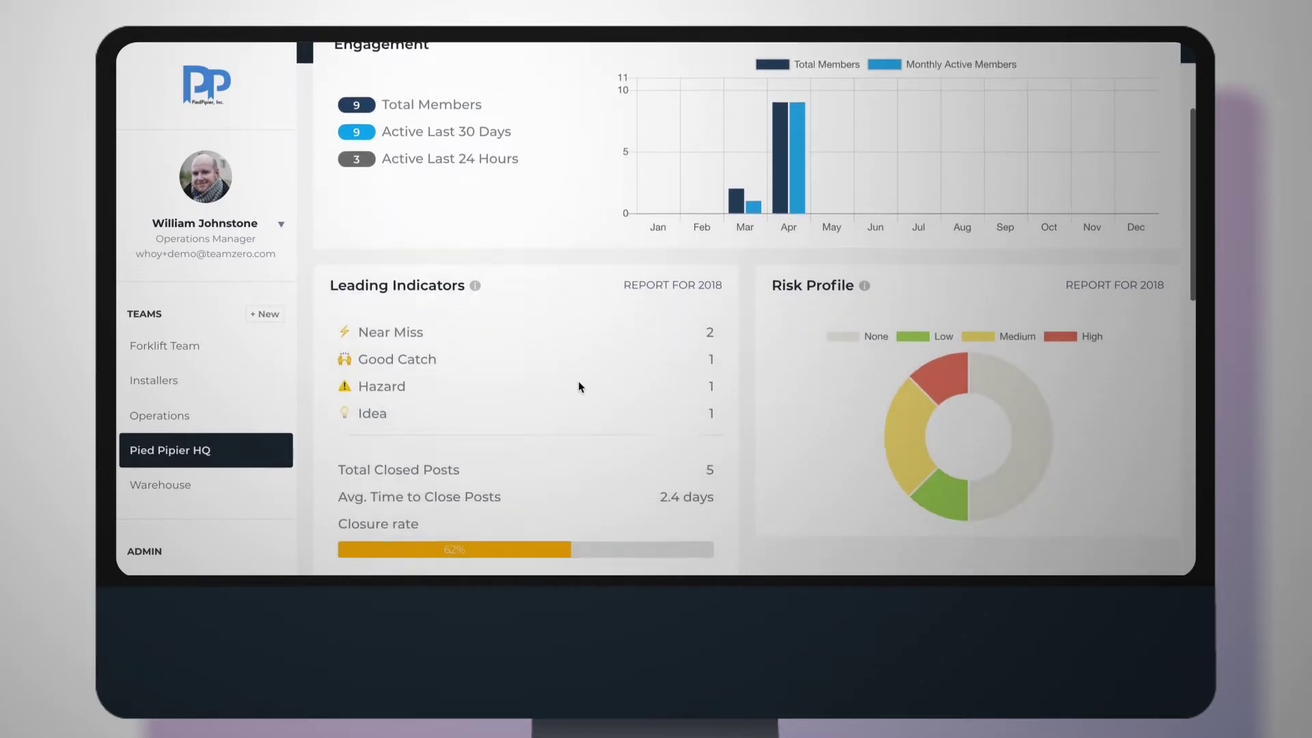
scroll(578, 386, down, 2)
scroll(579, 387, down, 1)
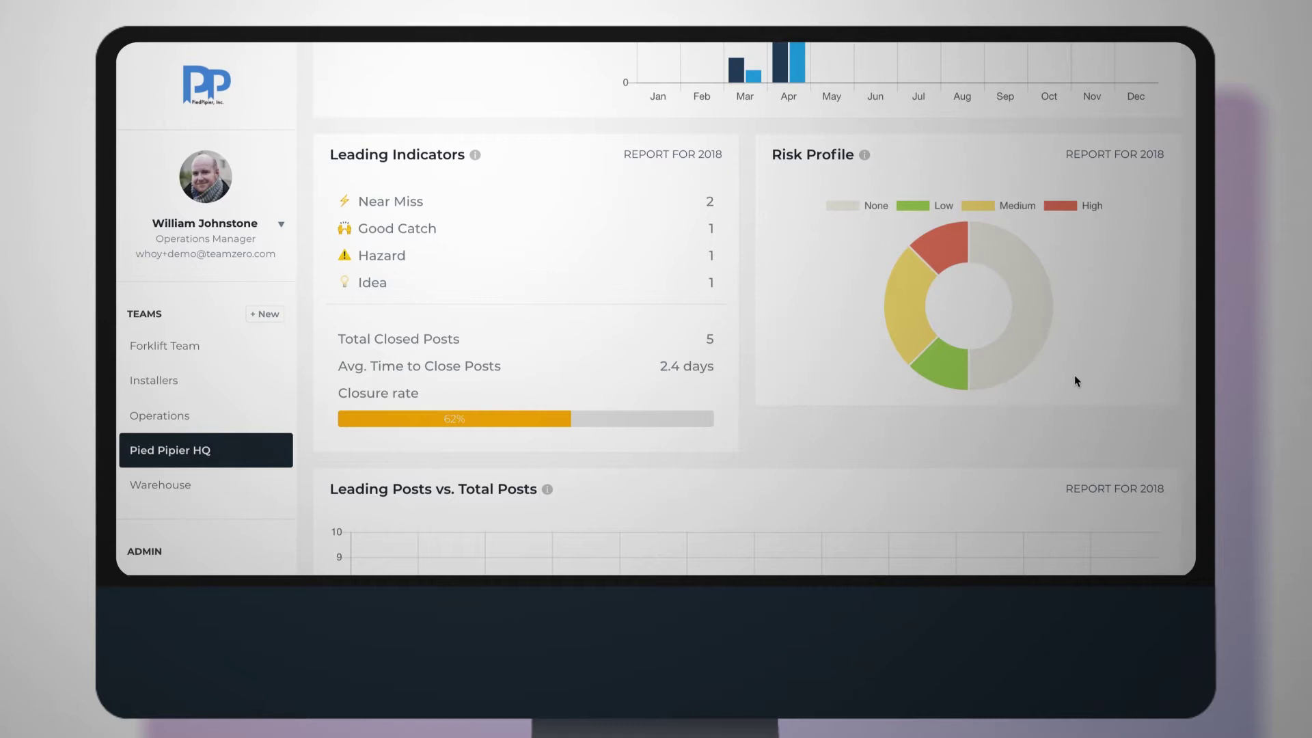
scroll(1074, 377, down, 2)
scroll(1075, 377, down, 3)
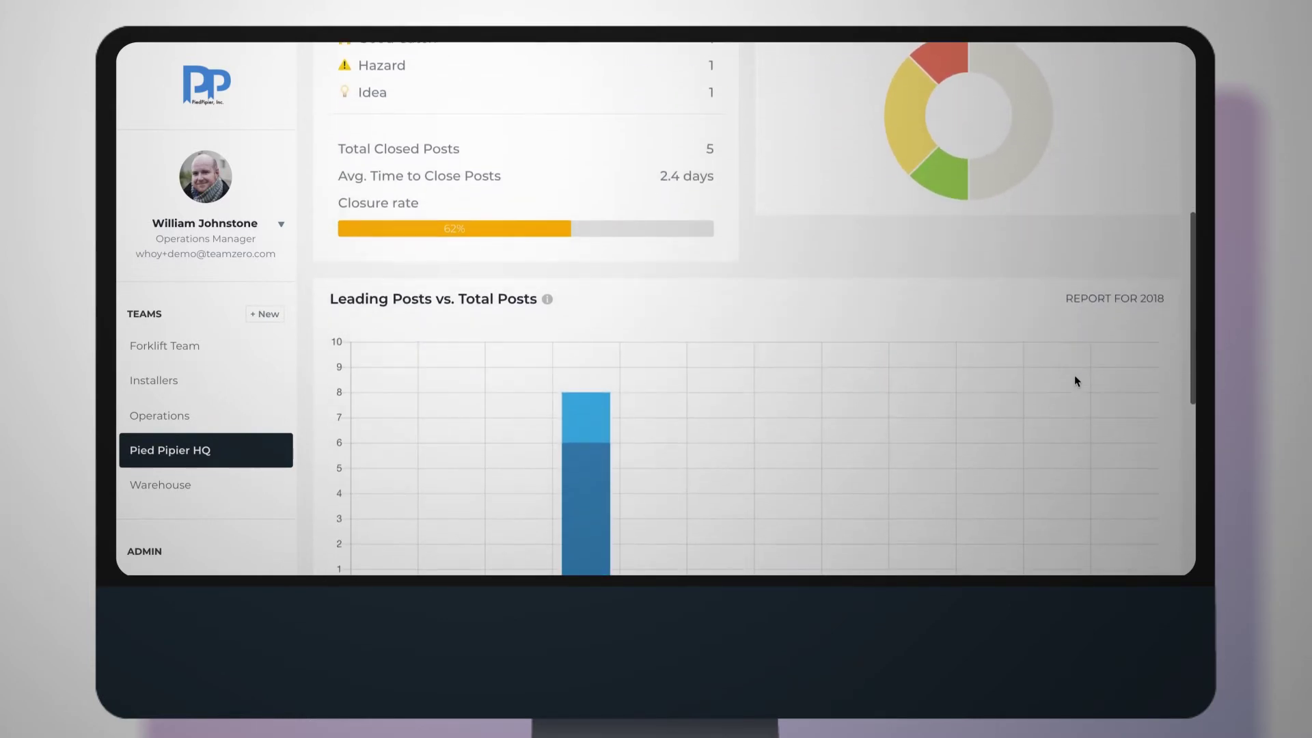
scroll(1074, 382, down, 2)
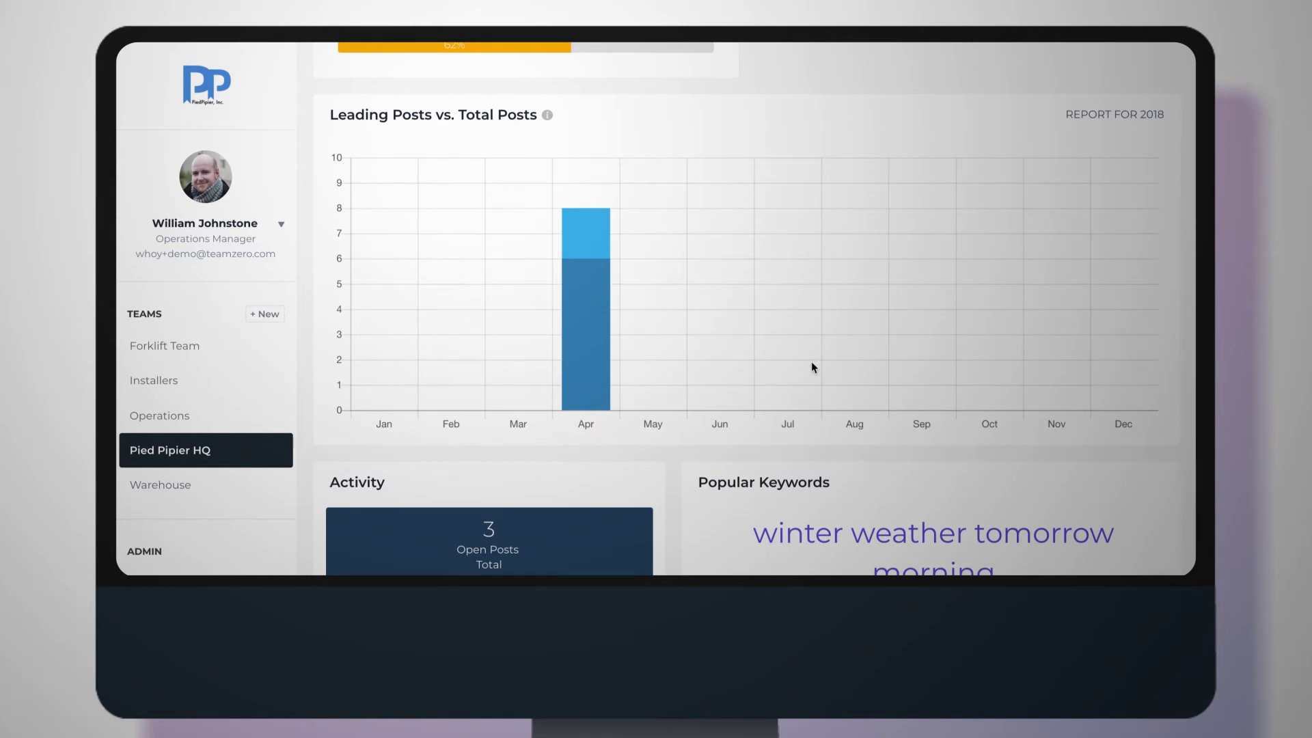
scroll(812, 367, down, 2)
scroll(812, 367, down, 3)
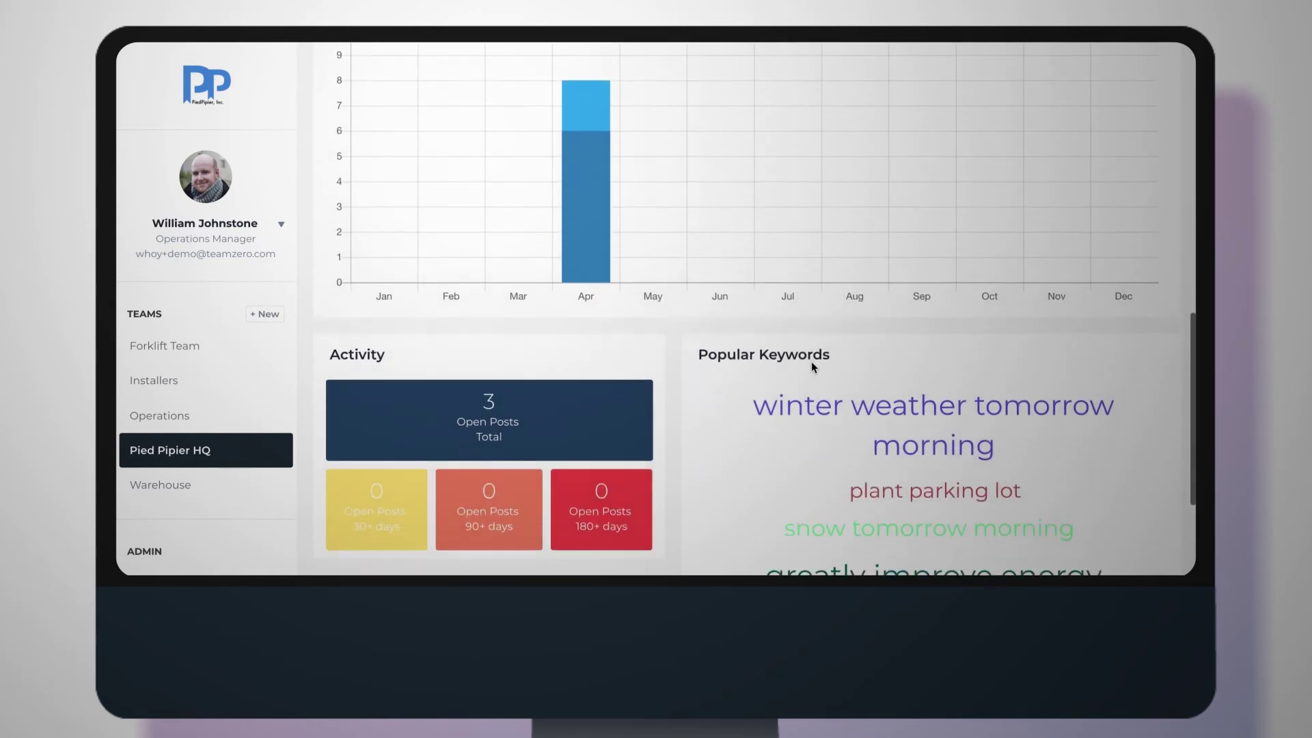